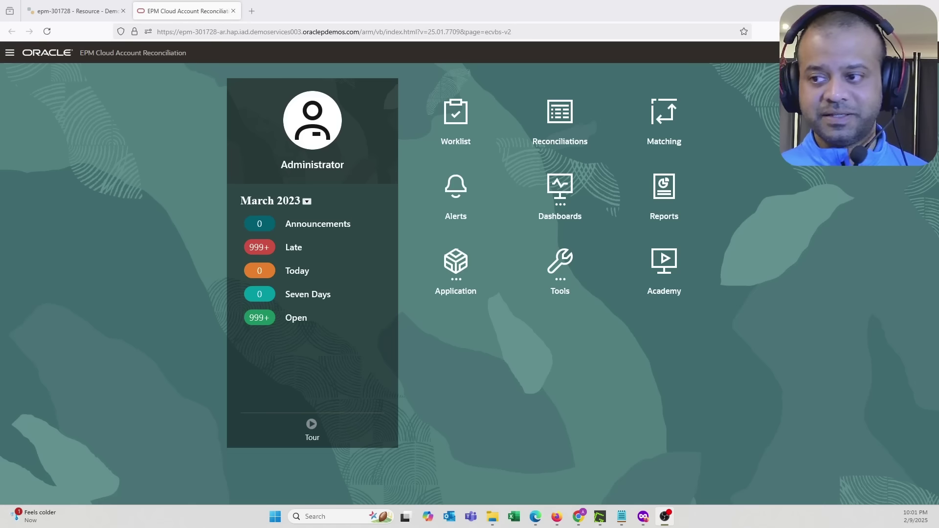
Open the application's Periods page and review the status of the 2023 and 2022 periods.
left_click(467, 288)
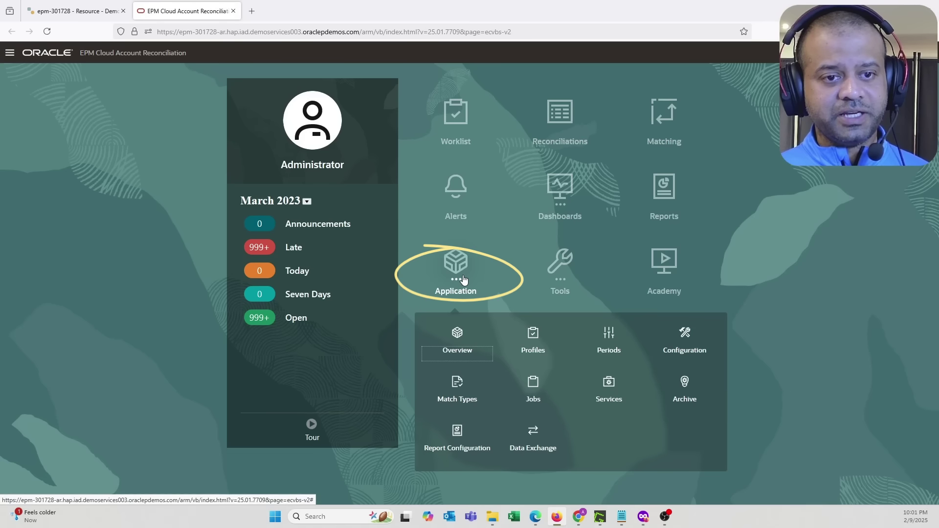
left_click(605, 340)
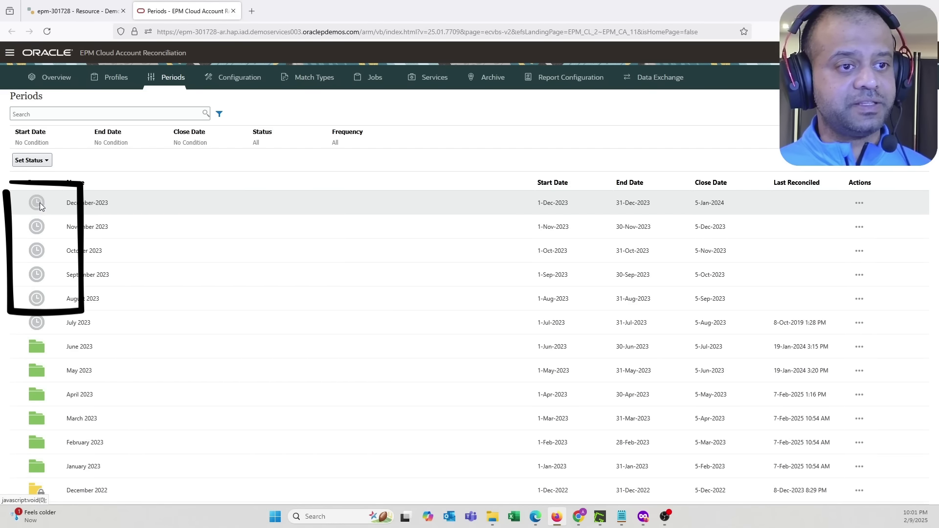
mouse_move(37, 206)
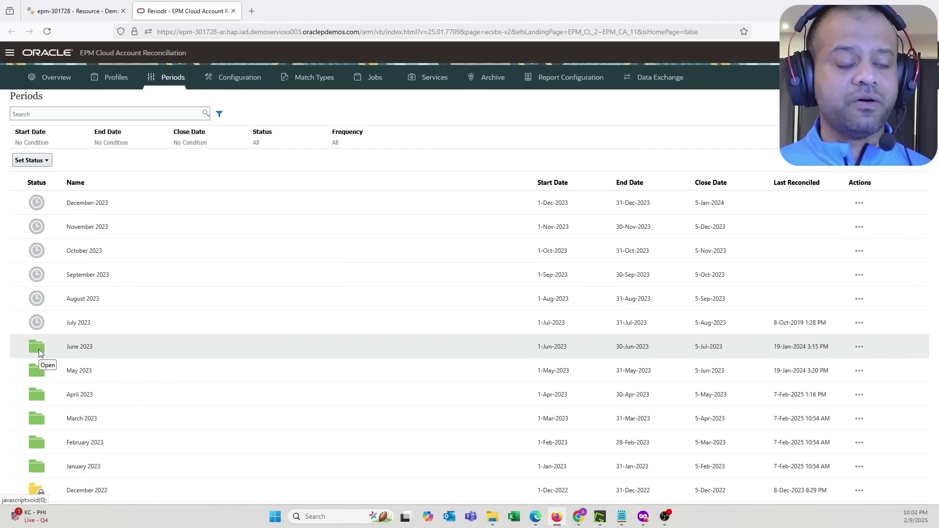
scroll(39, 349, "down", 2)
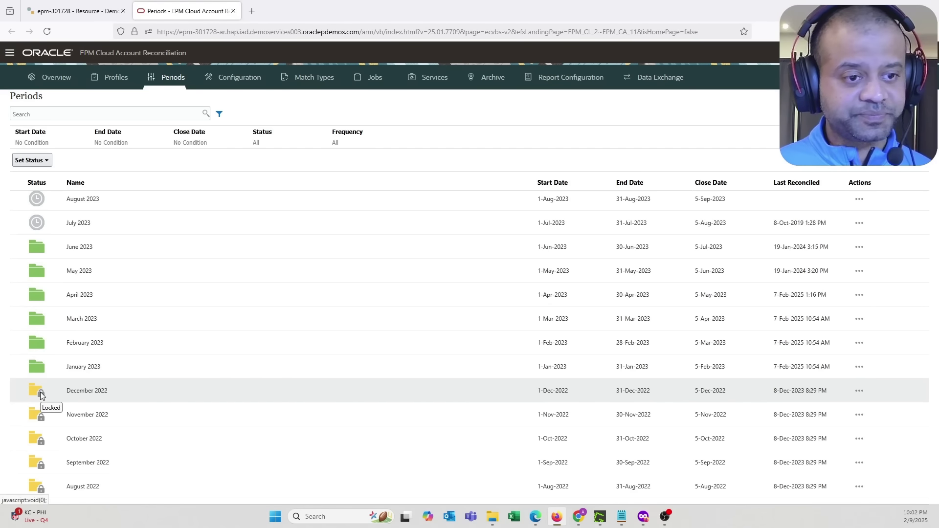
scroll(63, 367, "up", 2)
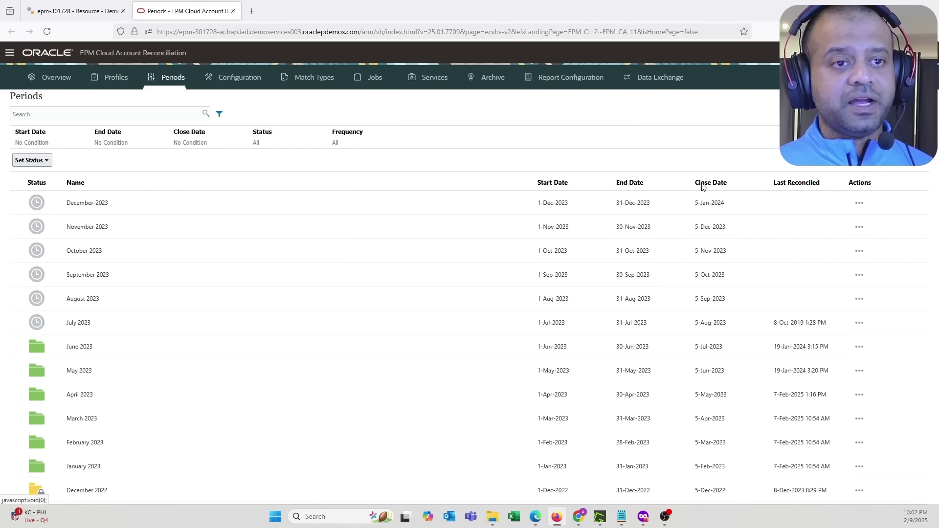
Export only the December-2023 period from the Periods section of the application configuration.
left_click(251, 87)
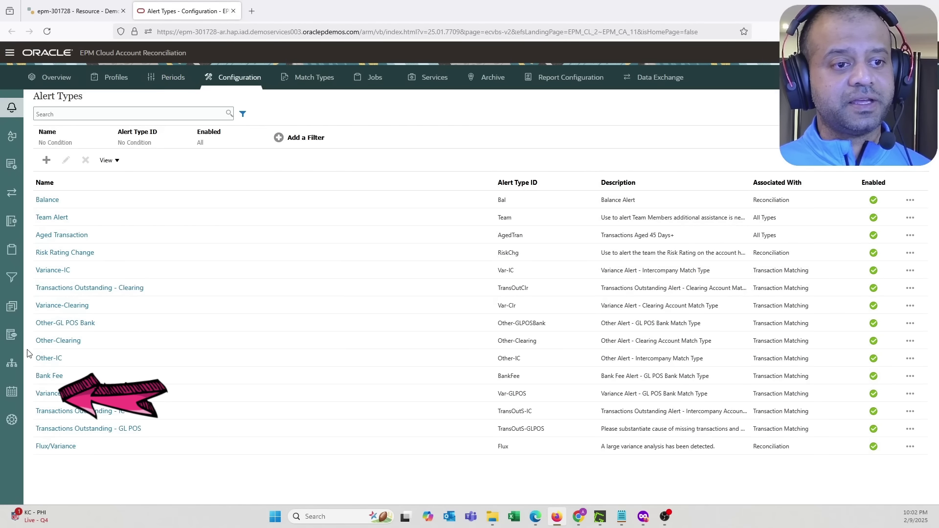
left_click(11, 392)
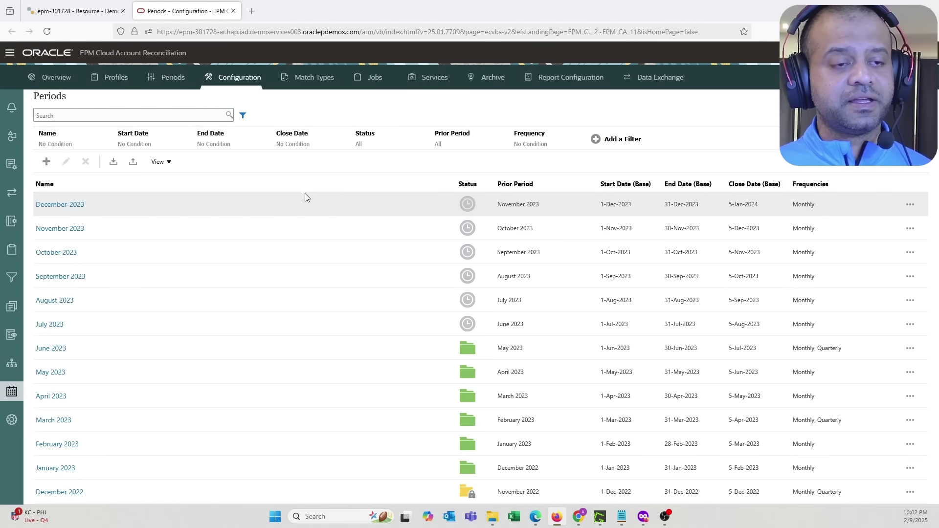
left_click(164, 211)
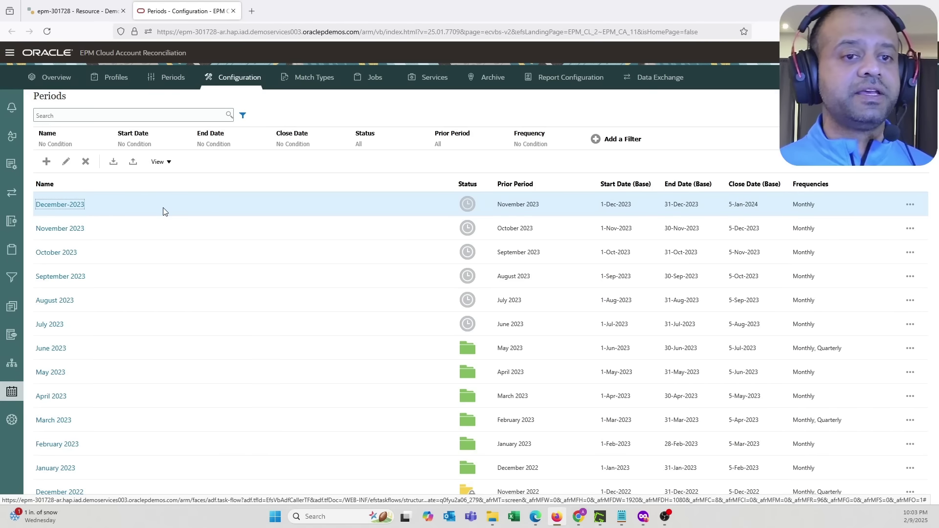
left_click(132, 163)
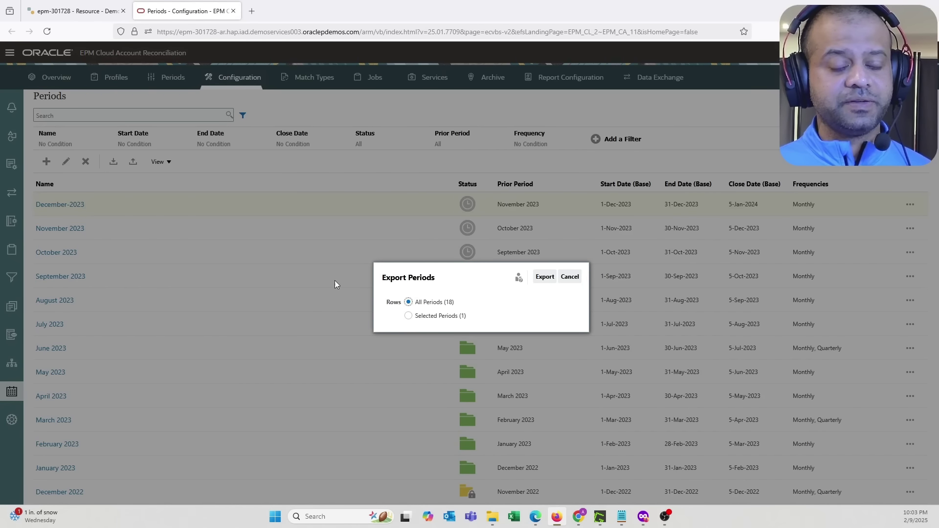
left_click(408, 316)
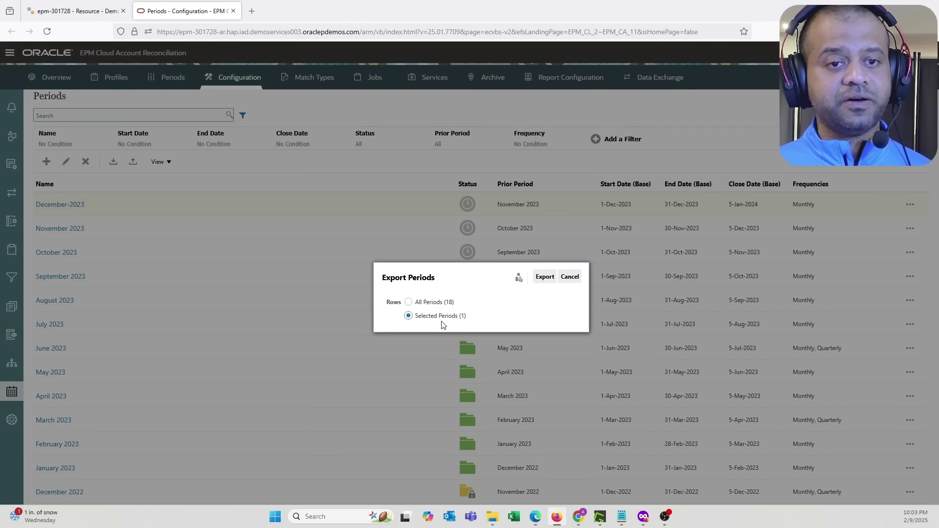
left_click(544, 277)
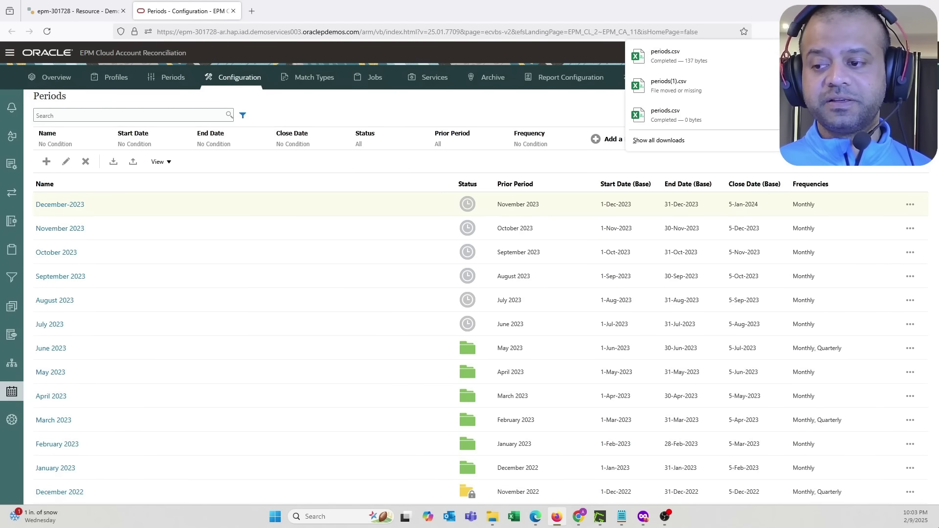
Switch to File Explorer's Downloads folder and open the exported periods.csv in Notepad.
mouse_move(493, 521)
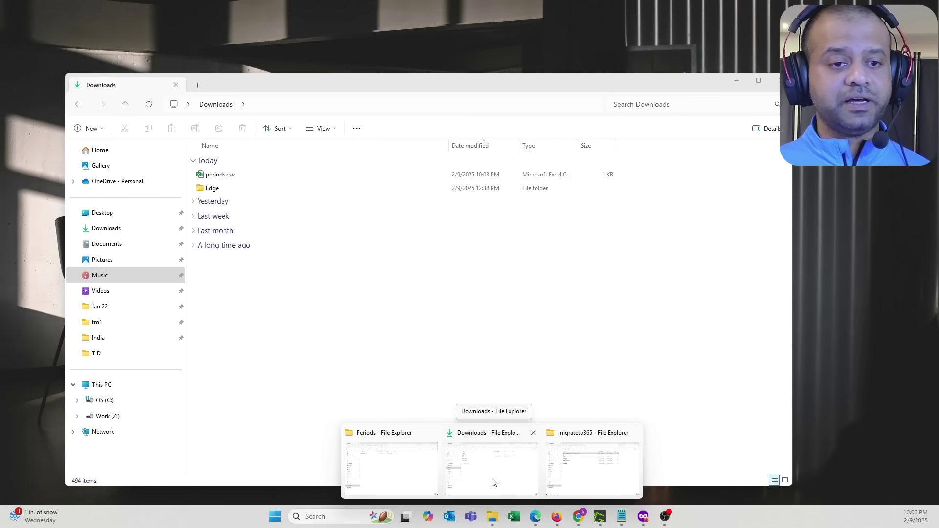
left_click(492, 482)
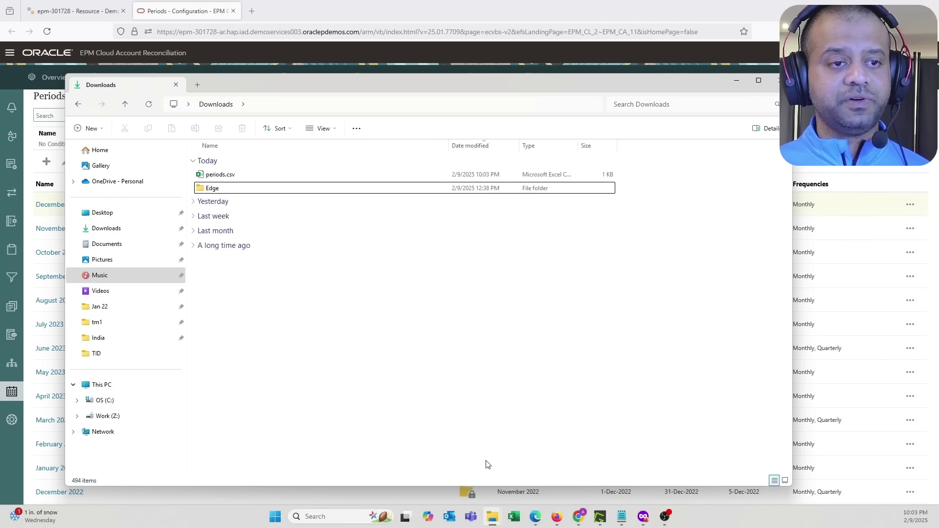
left_click(221, 179)
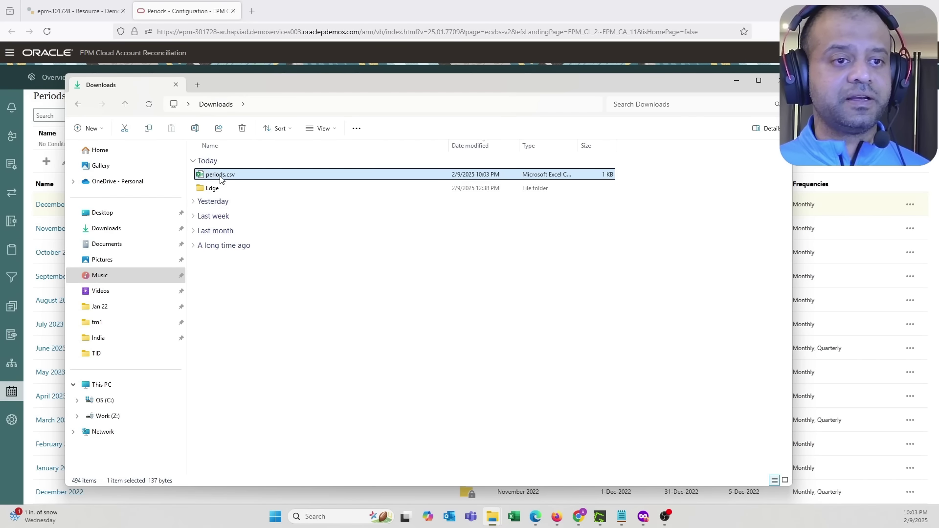
right_click(220, 179)
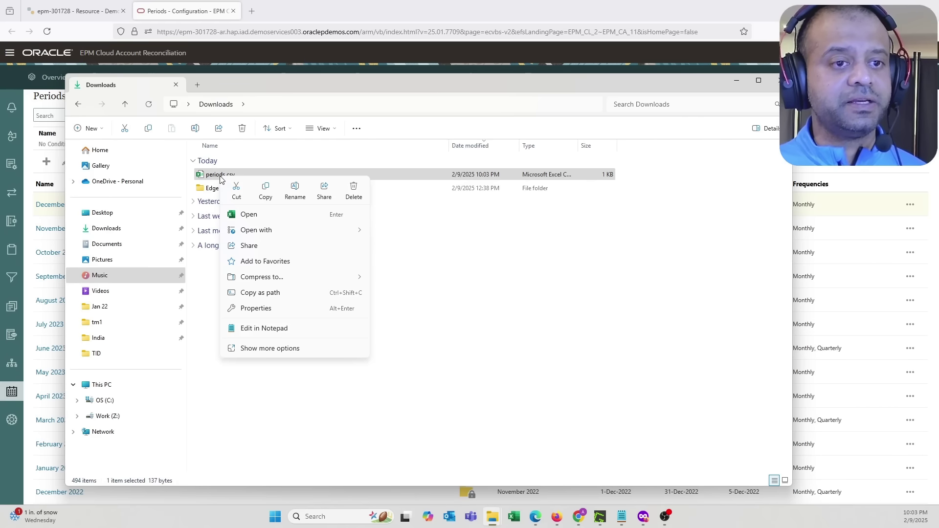
left_click(265, 328)
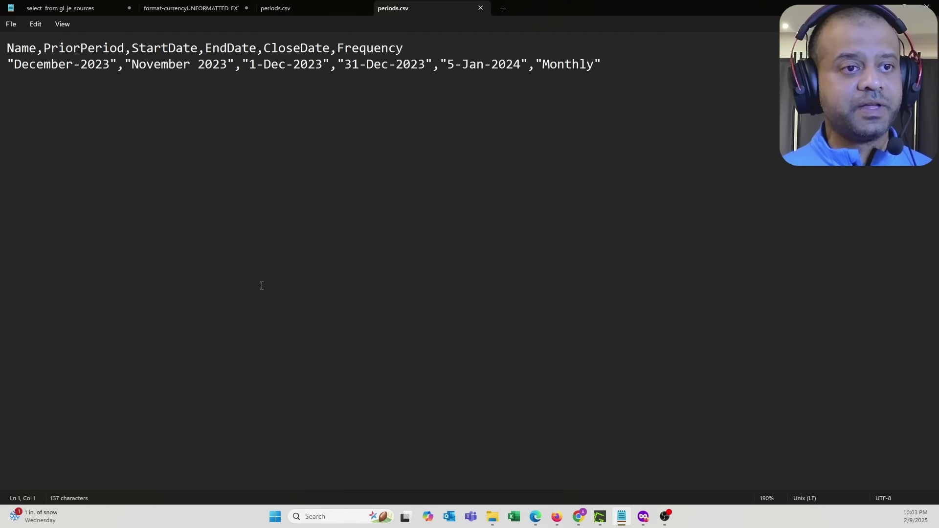
Examine the column headers of the exported periods.csv, from the period name through to the frequency.
left_click(36, 64)
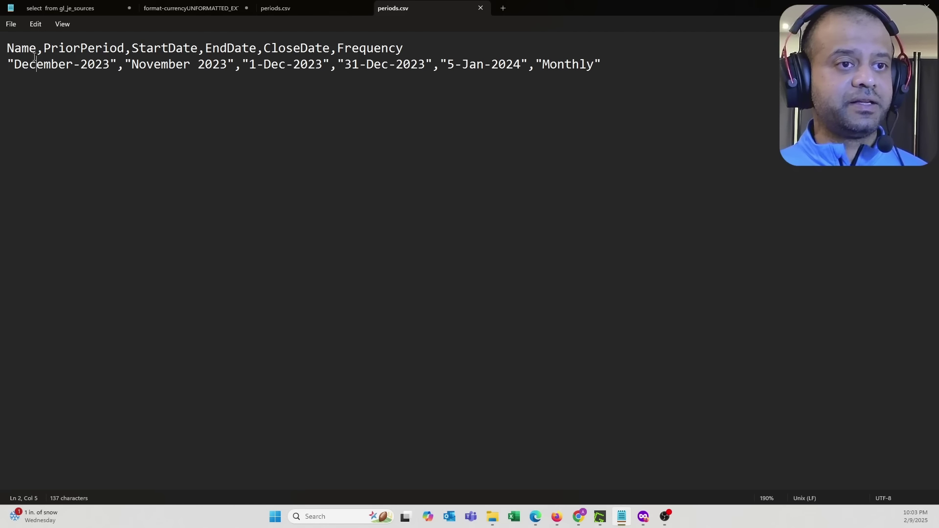
left_click(74, 49)
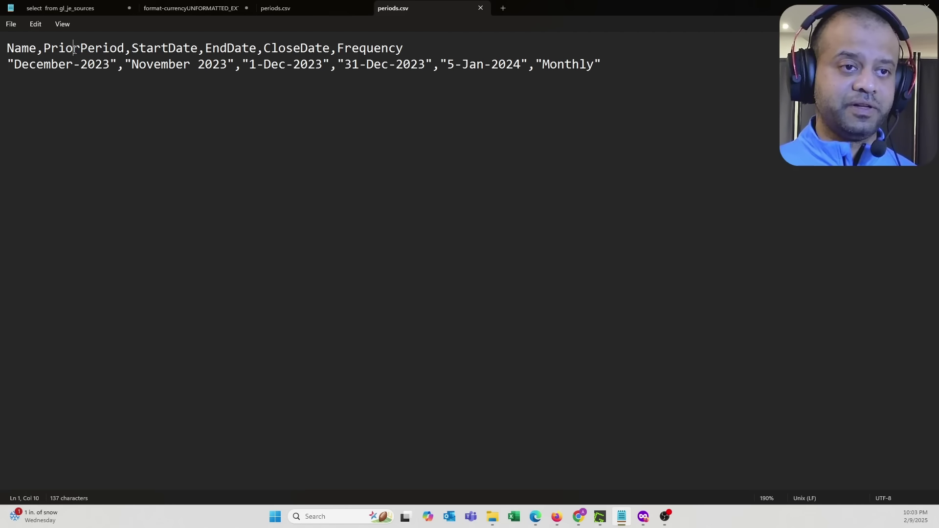
left_click(154, 51)
left_click(213, 48)
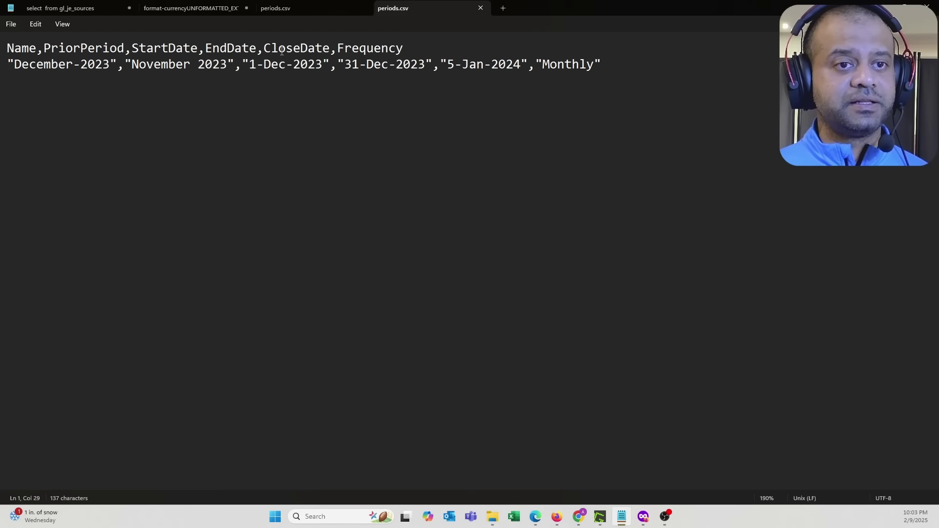
left_click(363, 47)
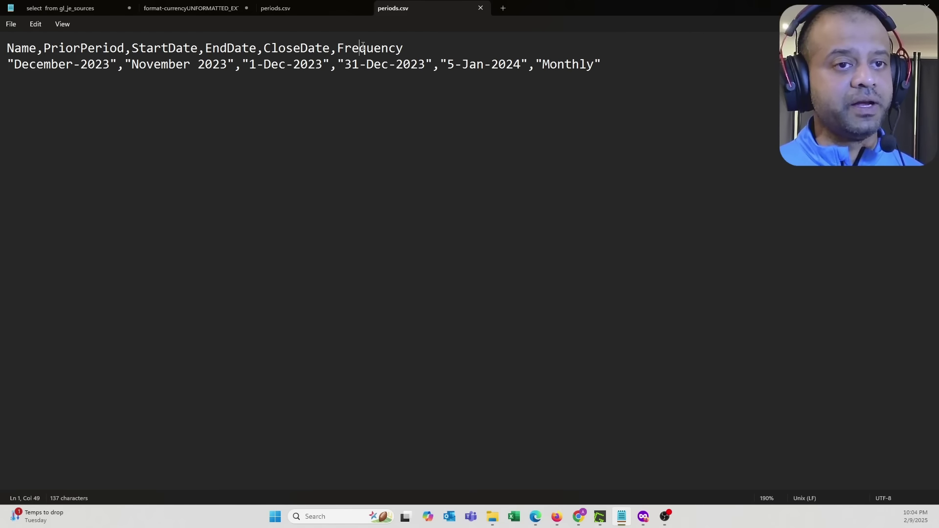
Switch to the other open periods.csv and check the 2024 periods' names, prior periods, start, end and close dates, and frequency.
left_click(324, 7)
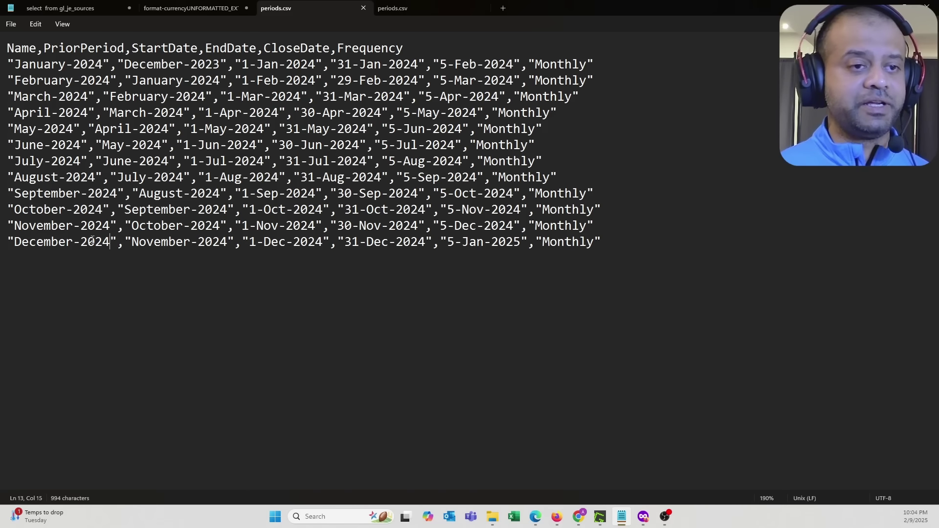
left_click(29, 49)
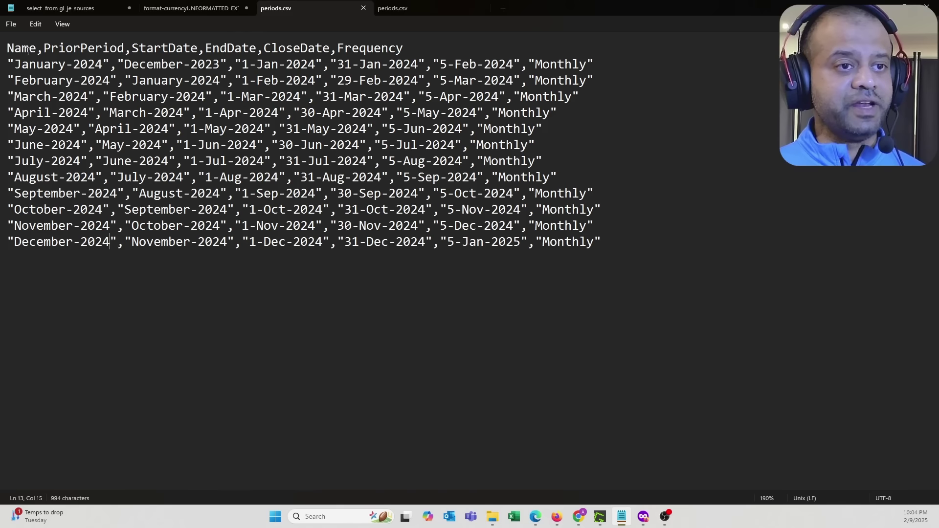
left_click_drag(18, 65, 102, 67)
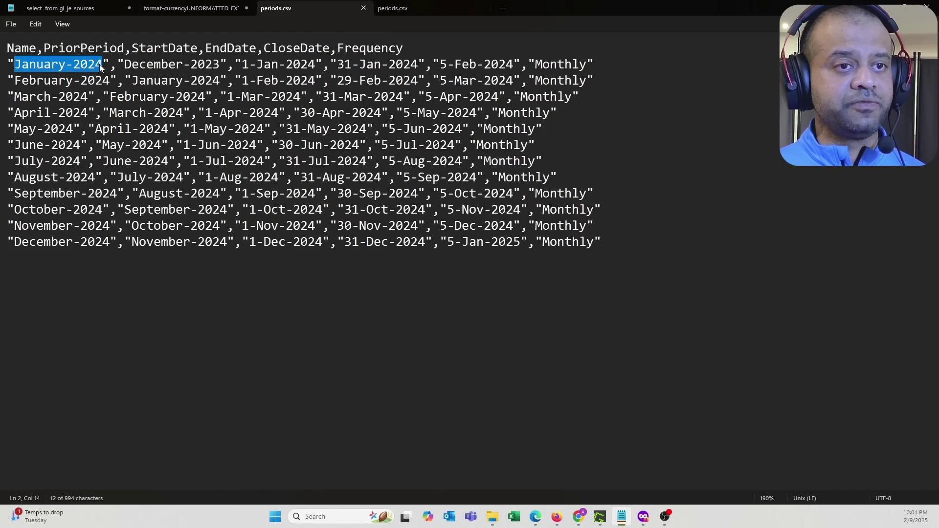
left_click(96, 47)
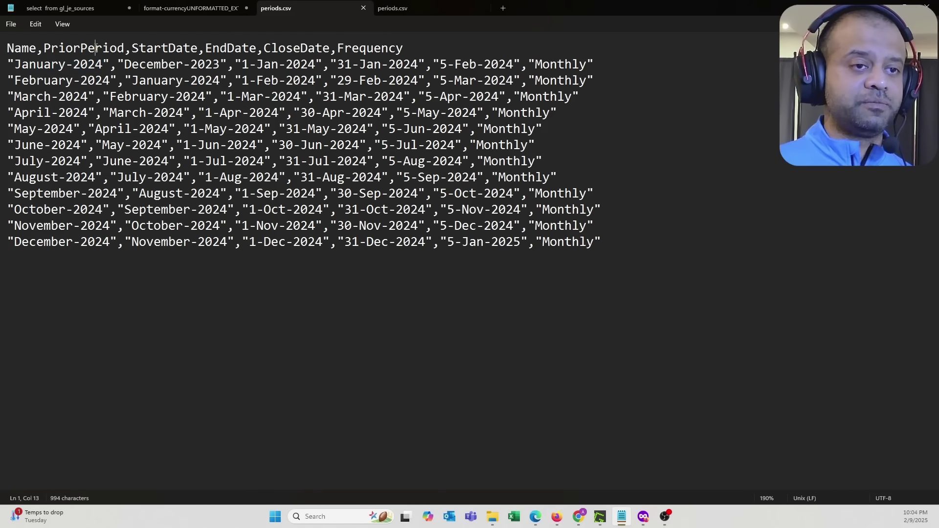
left_click_drag(131, 64, 220, 65)
left_click(190, 47)
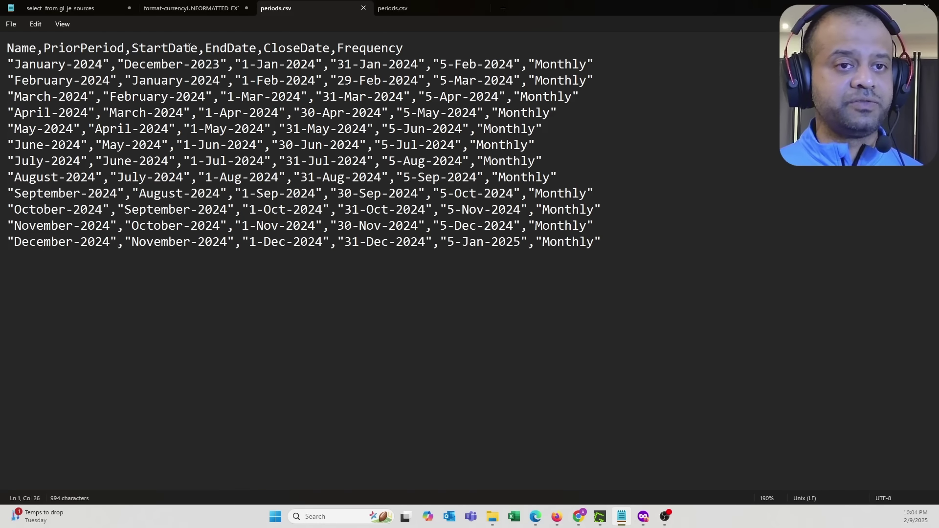
left_click(228, 48)
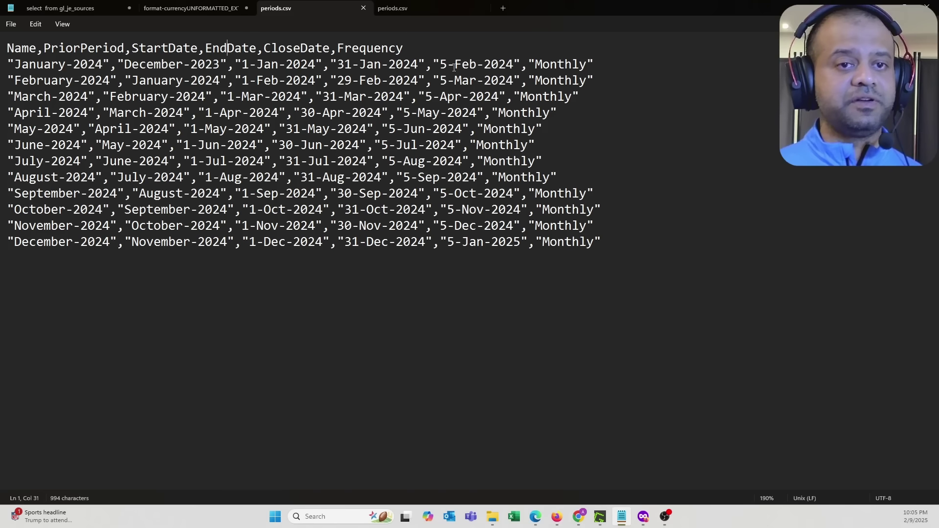
left_click_drag(447, 65, 508, 68)
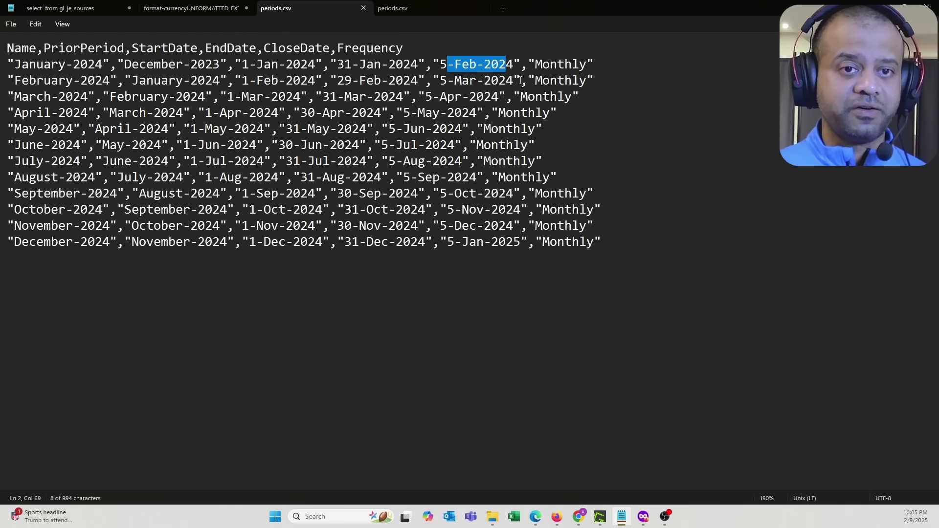
left_click(545, 66)
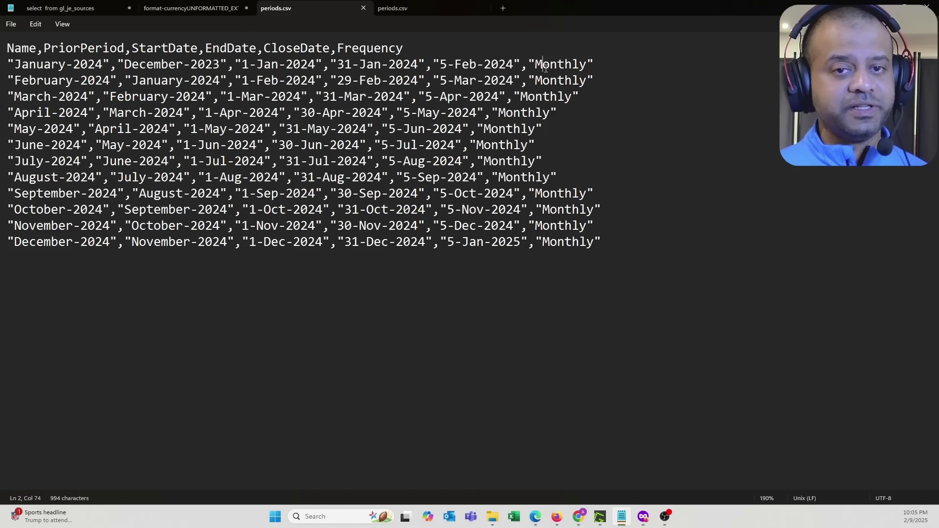
Return to Firefox and import periods.csv from the ARCS Periods folder with import type Replace, date format dd-MMM-yy and comma delimiter.
left_click(556, 517)
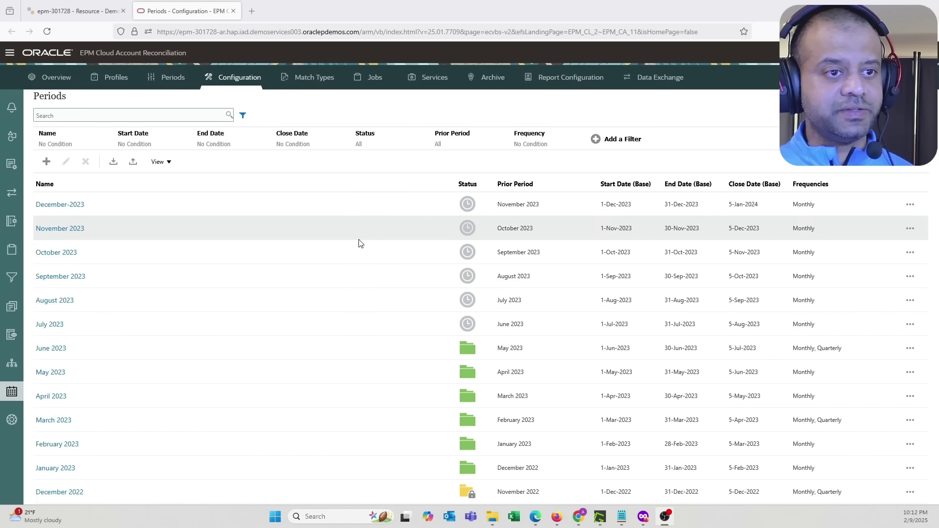
left_click(113, 166)
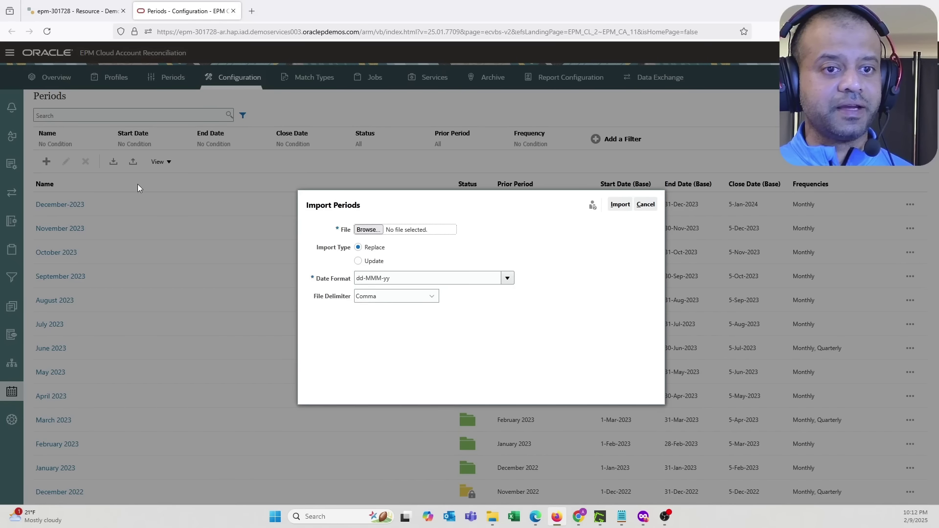
left_click(368, 230)
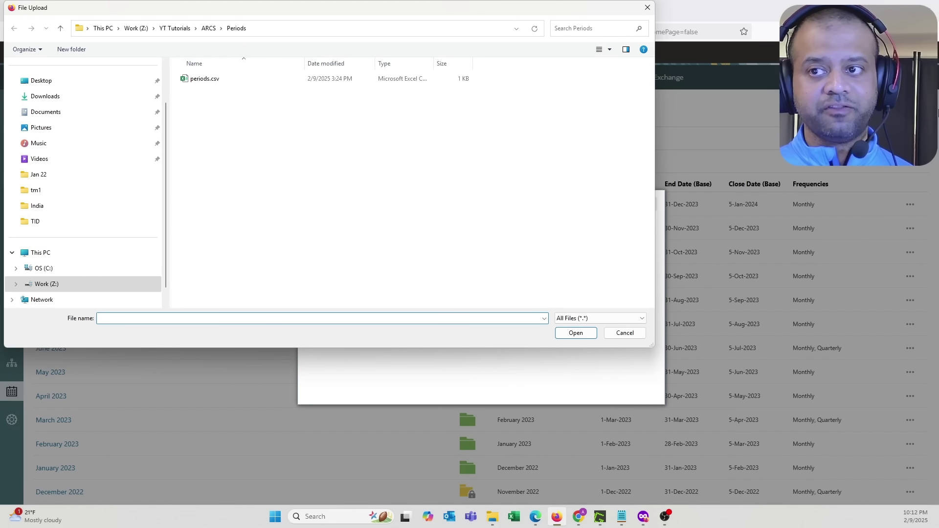
left_click(207, 84)
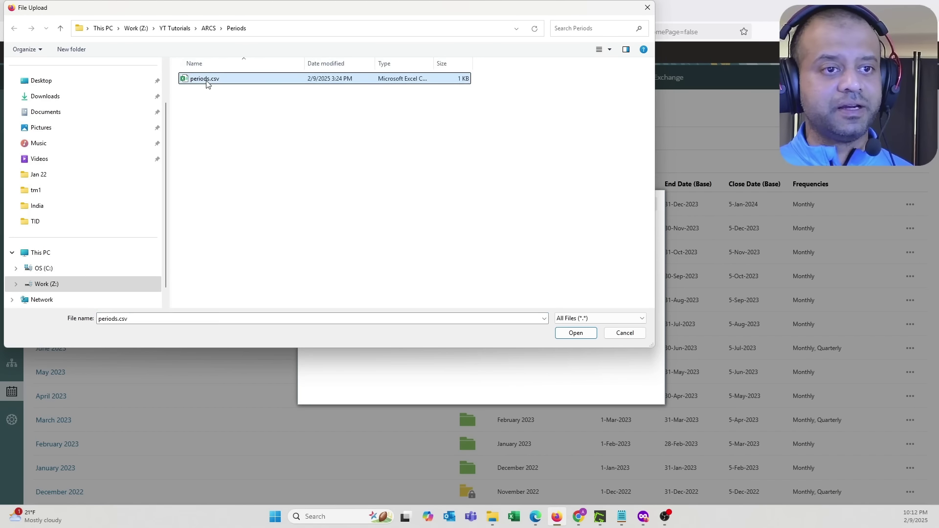
left_click(560, 336)
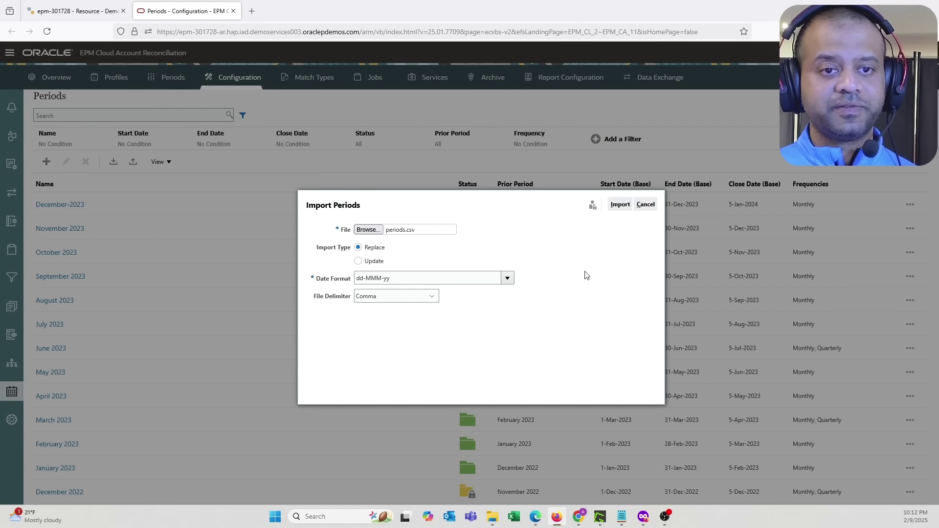
left_click(623, 206)
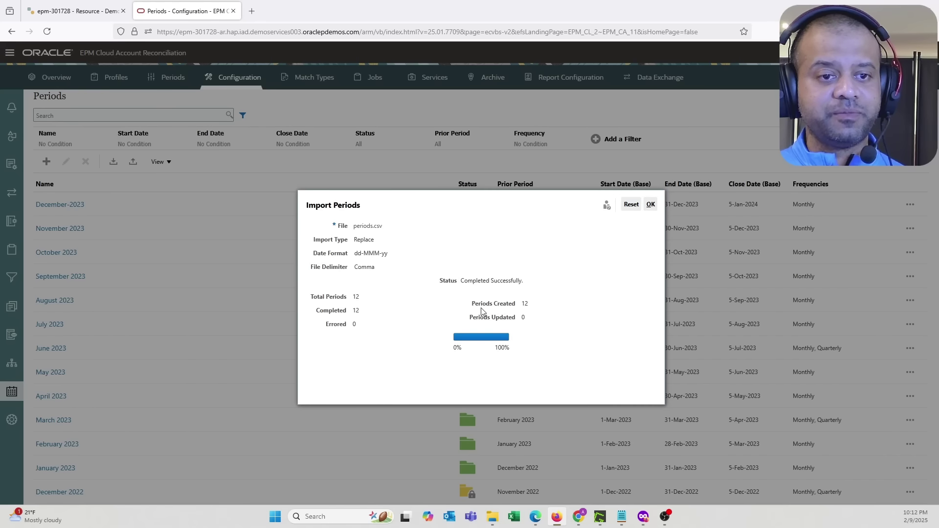
left_click_drag(475, 307, 533, 308)
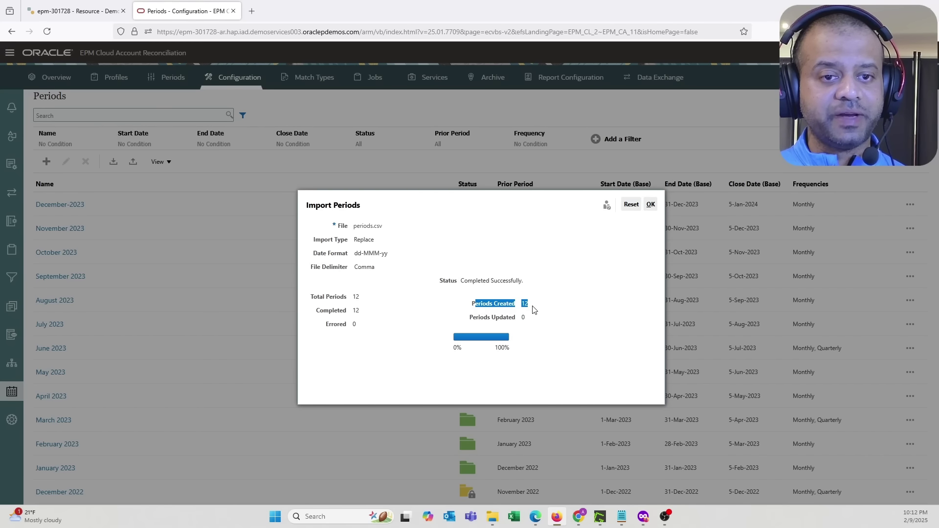
Close the import results and check the imported January-2024 through December-2024 entries in the Periods list.
left_click(652, 204)
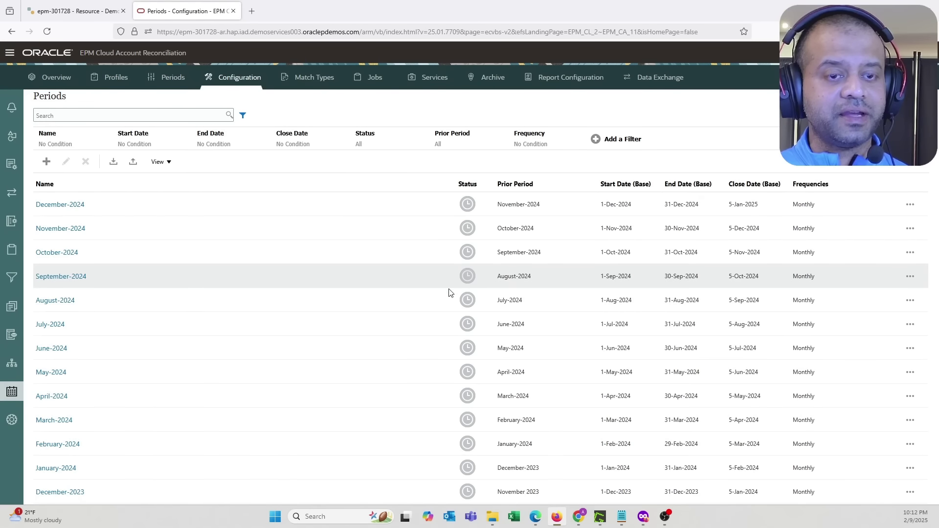
left_click(142, 471)
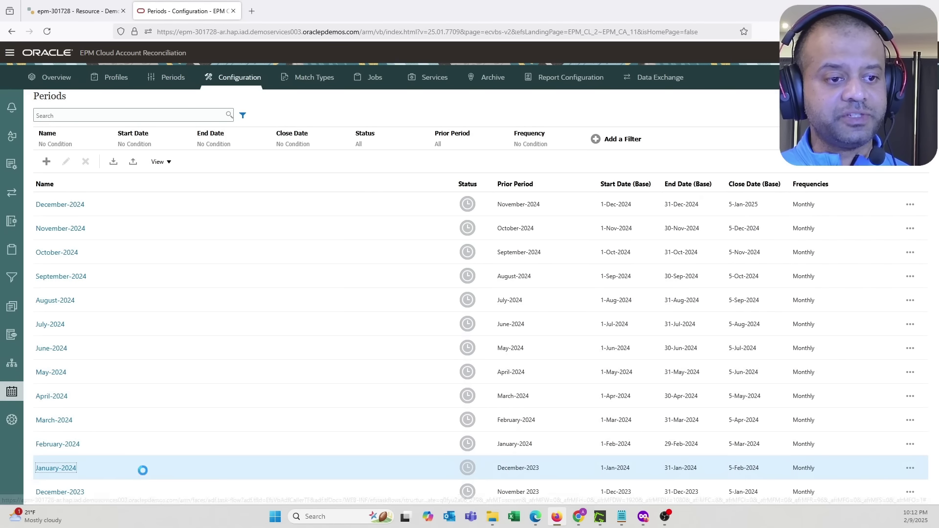
left_click(121, 214)
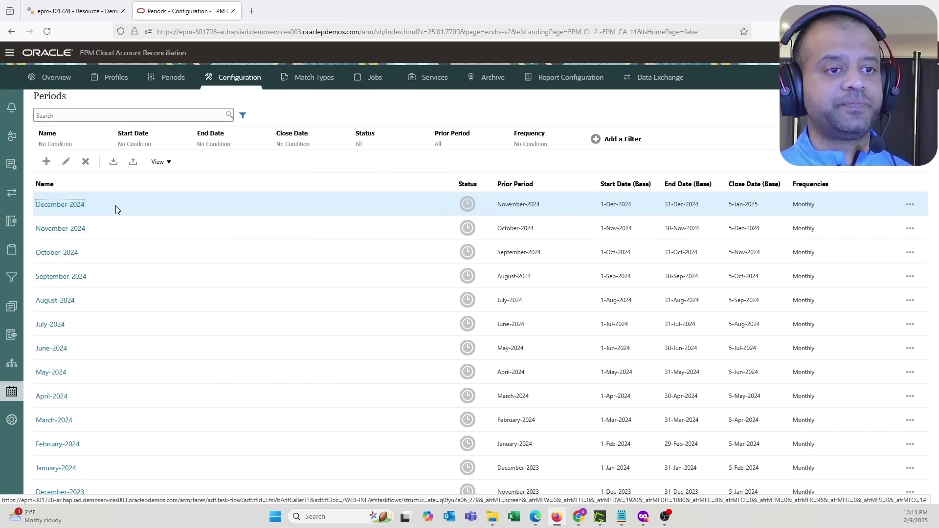
Start a new period named January-2025 with December-2024 as its prior period.
left_click(52, 165)
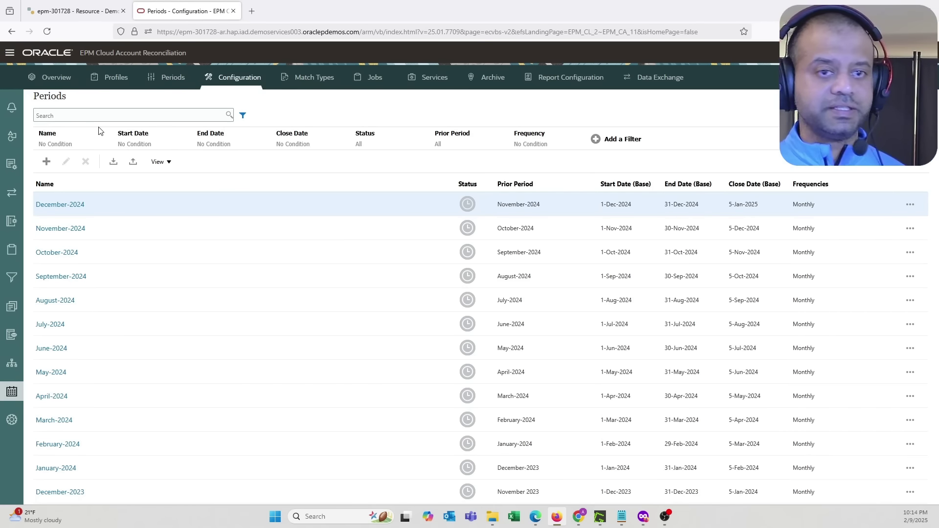
left_click(47, 163)
left_click(359, 213)
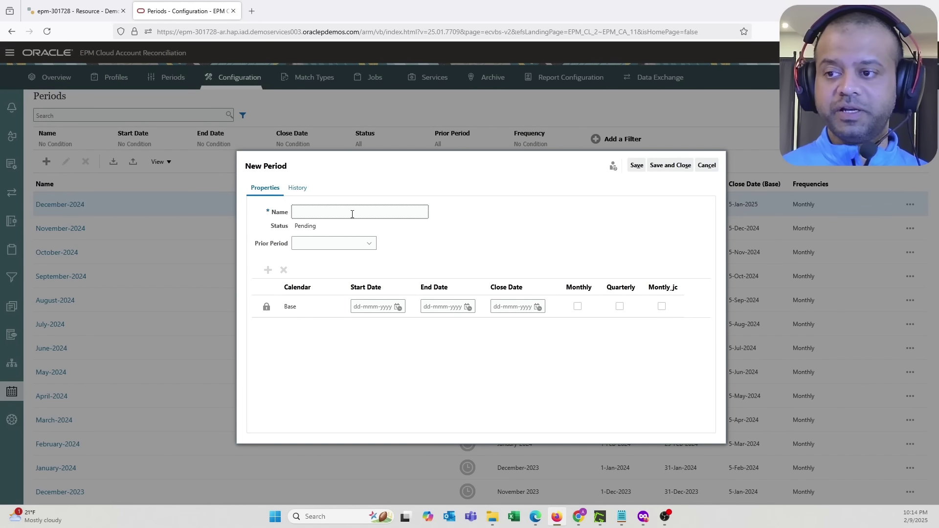
type("Januar")
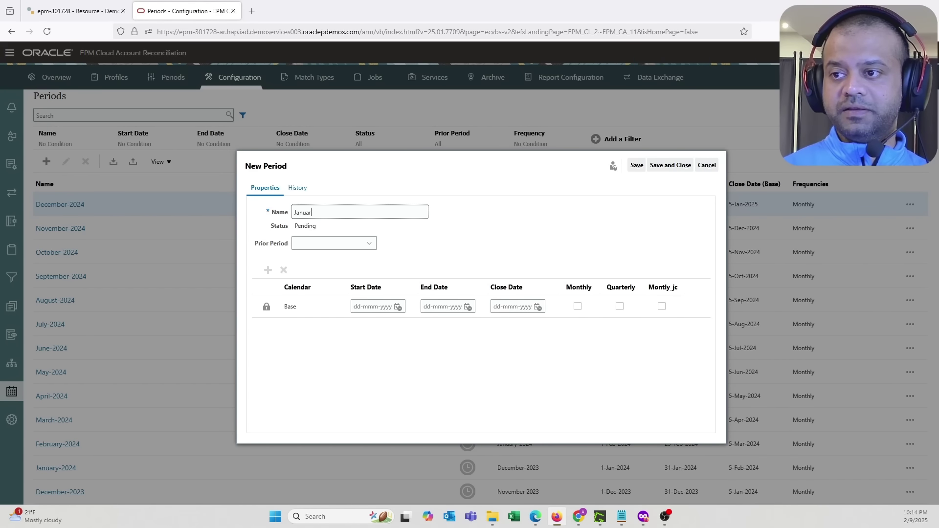
type("y-2025")
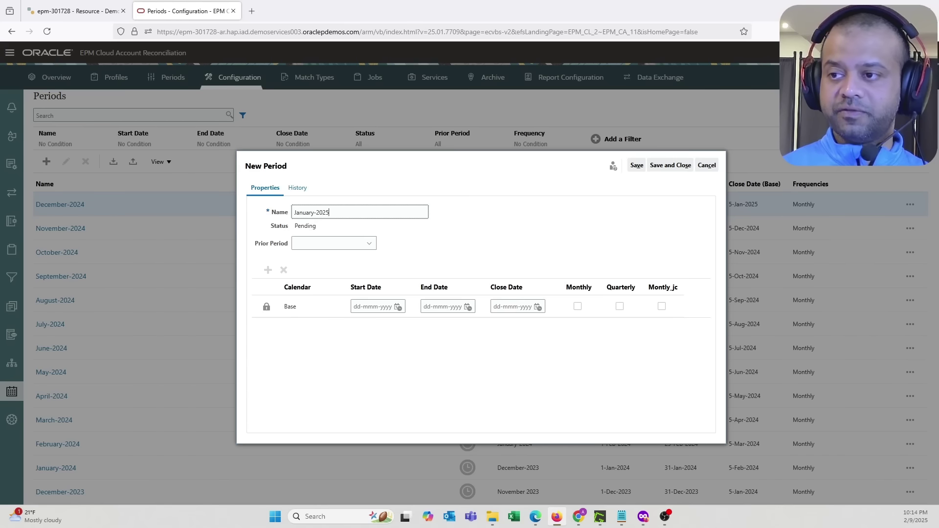
key("Tab")
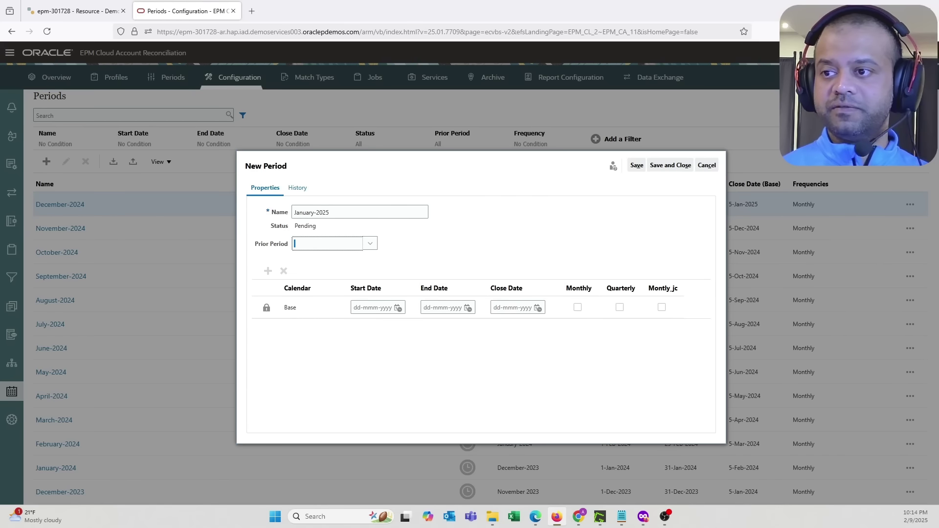
left_click(361, 246)
left_click(317, 272)
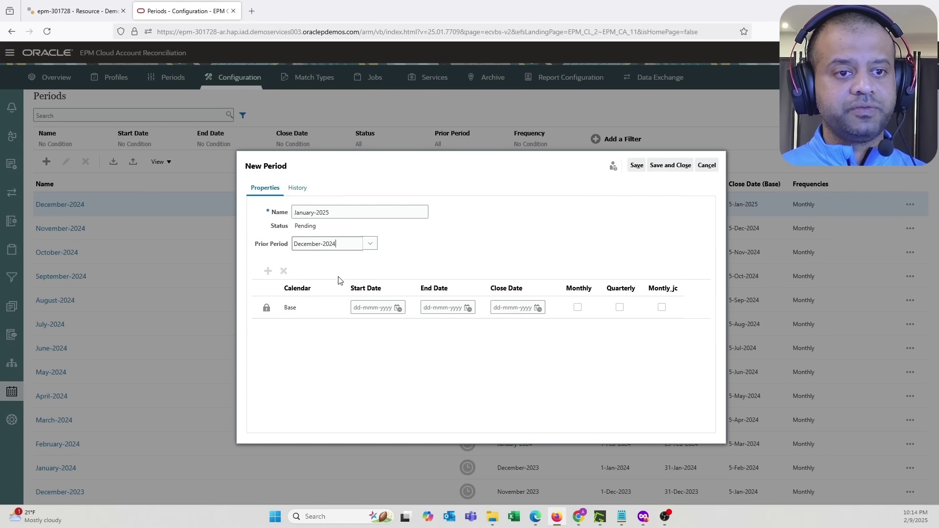
Give January-2025 start date 1-Jan-2025, end date 31-Jan-2025, close date 5-Feb-2025 and Monthly frequency, and save and close it.
left_click(398, 307)
left_click(402, 321)
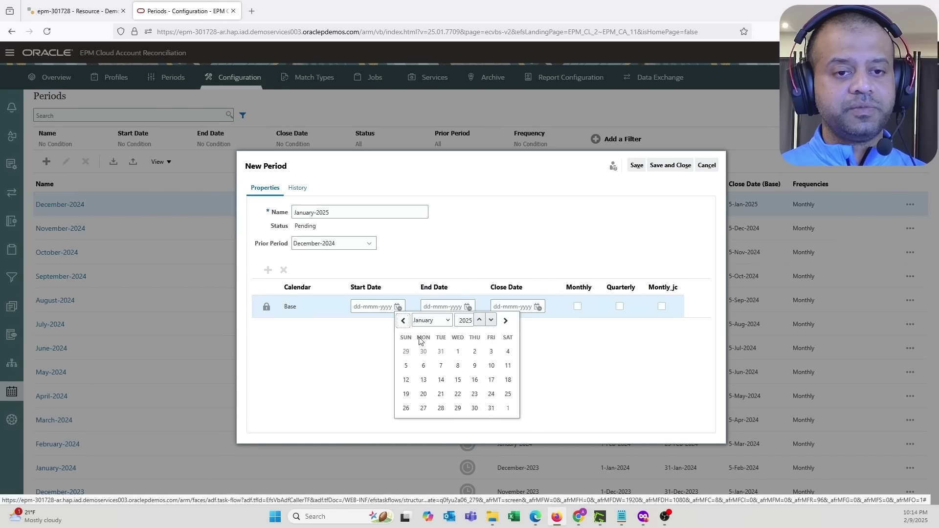
left_click(458, 351)
left_click(468, 307)
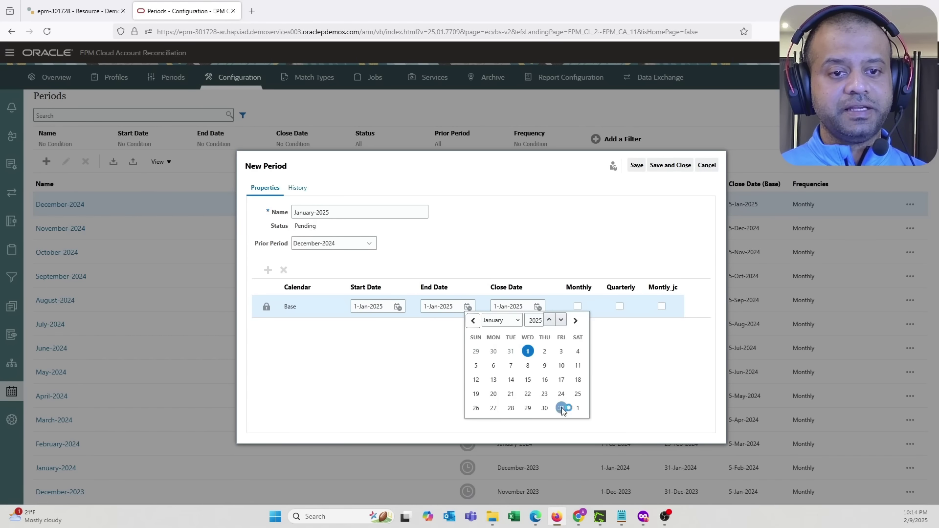
left_click(561, 408)
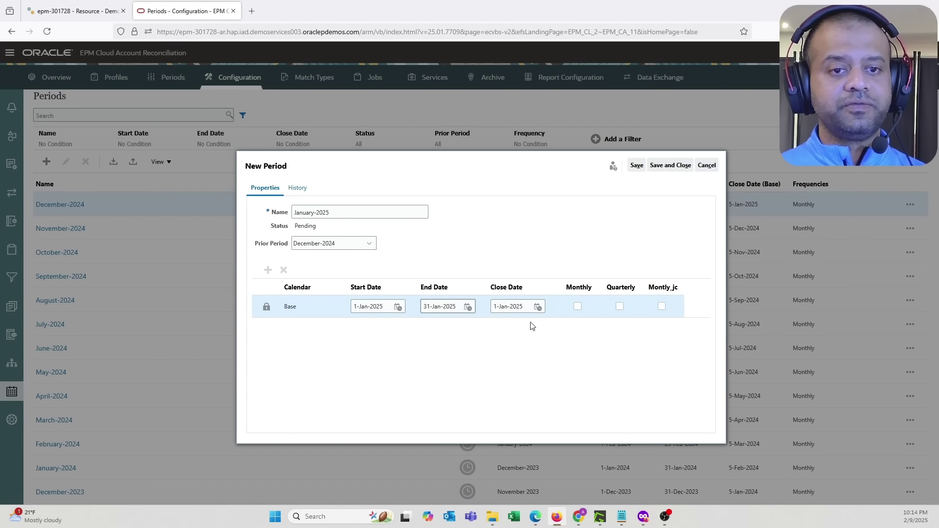
left_click(538, 308)
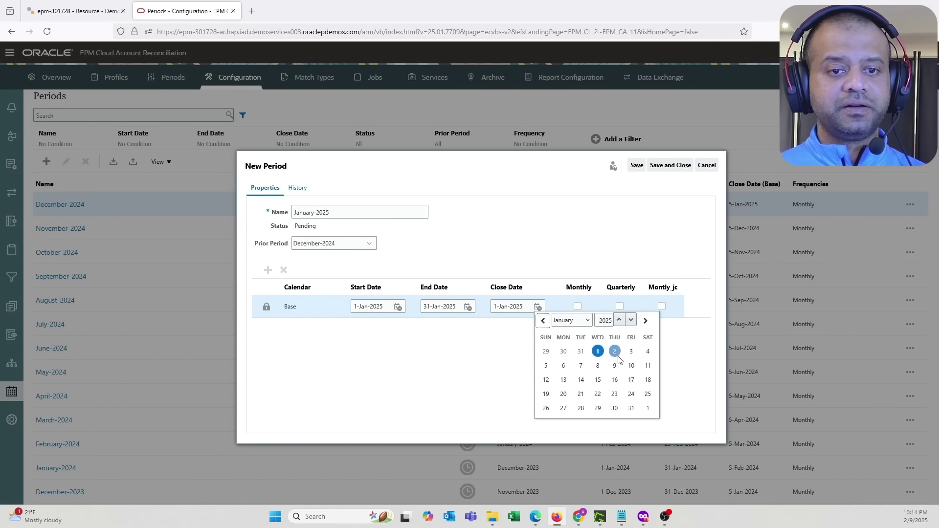
left_click(646, 321)
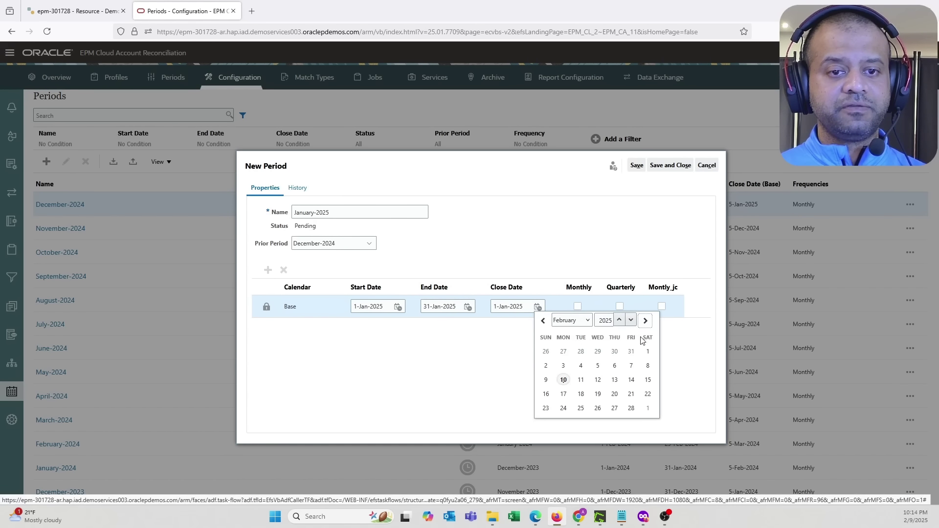
left_click(598, 365)
left_click(578, 306)
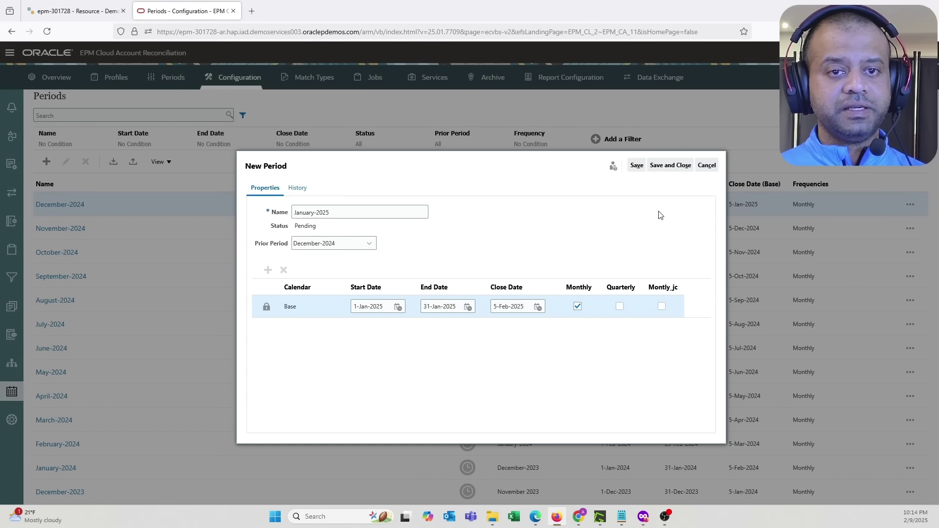
left_click(668, 166)
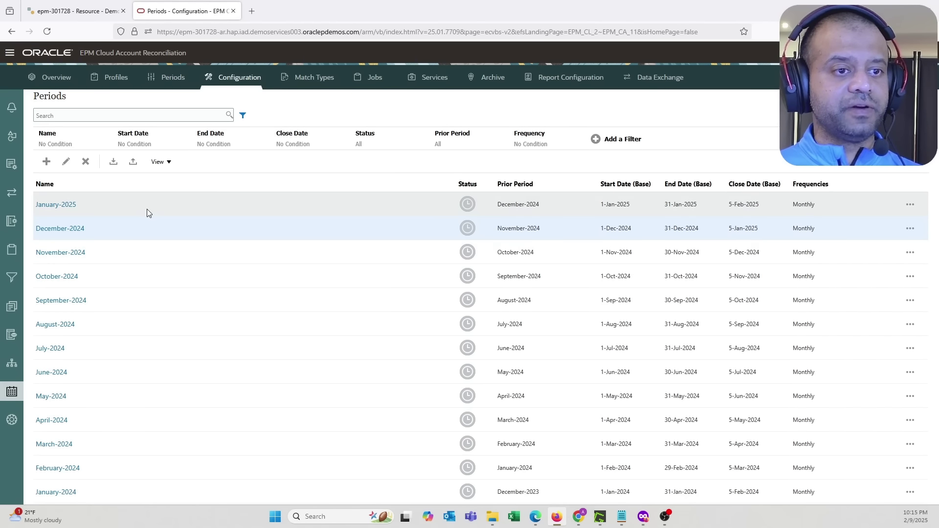
Start another new period named February-2025 with January-2025 as its prior period.
left_click(47, 162)
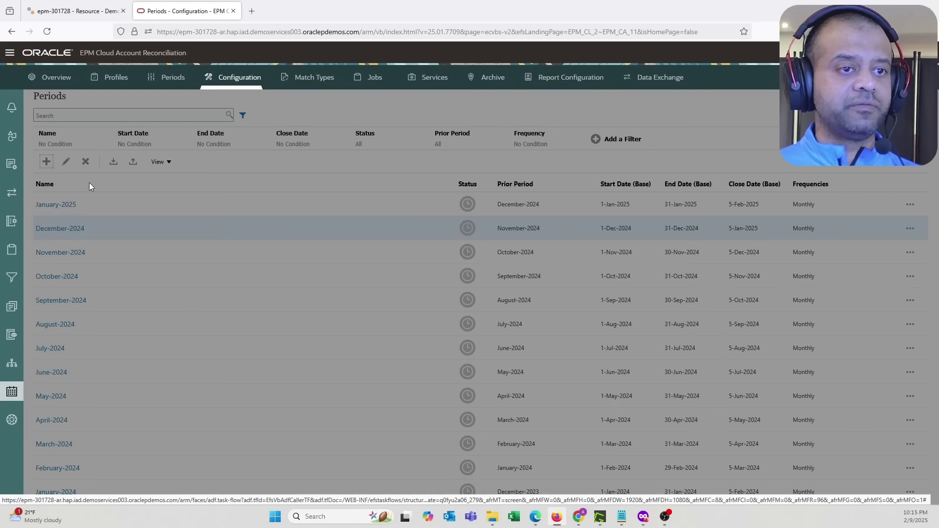
left_click(314, 210)
type("F")
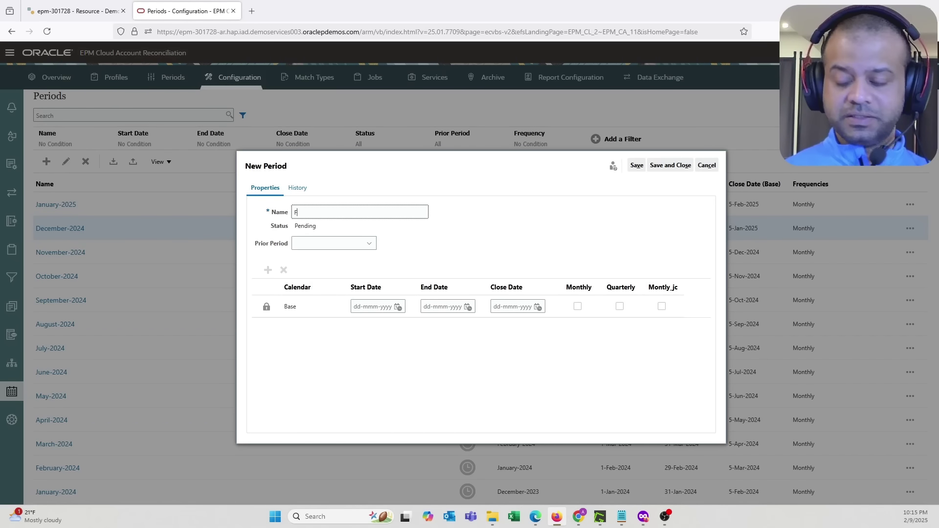
type("ebruar")
key("BackSpace")
key("BackSpace")
key("BackSpace")
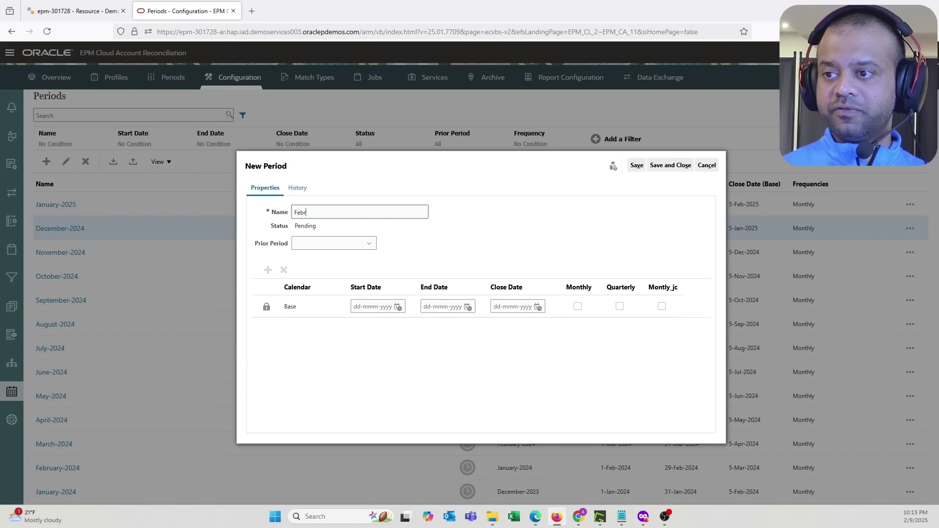
type("uary-2025")
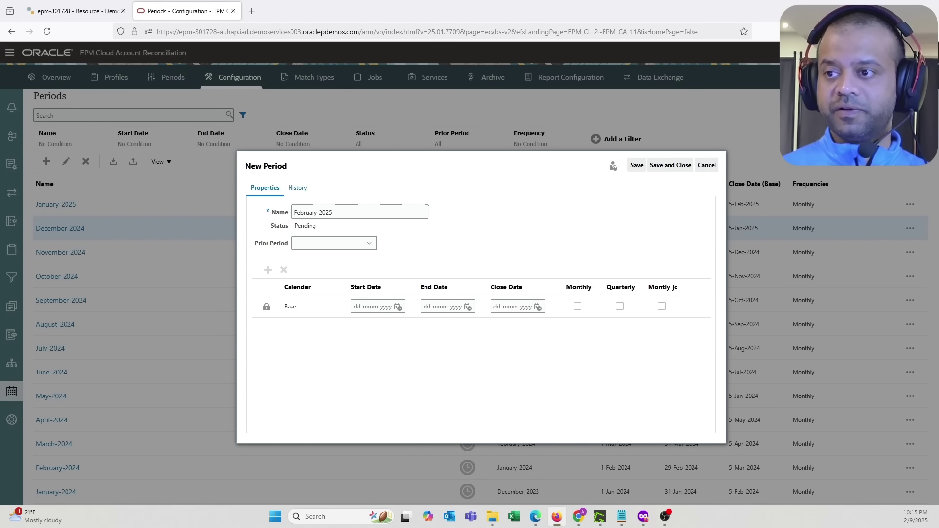
key("Tab")
left_click(348, 243)
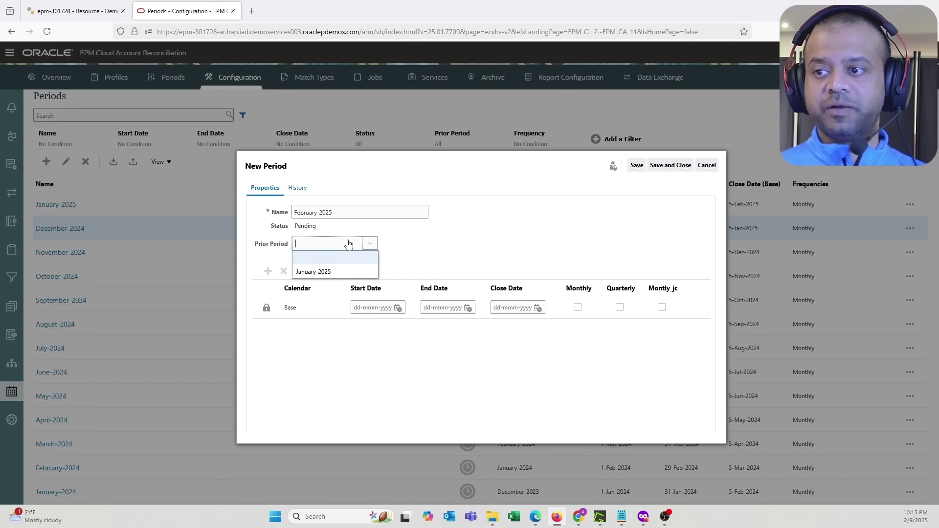
left_click(330, 272)
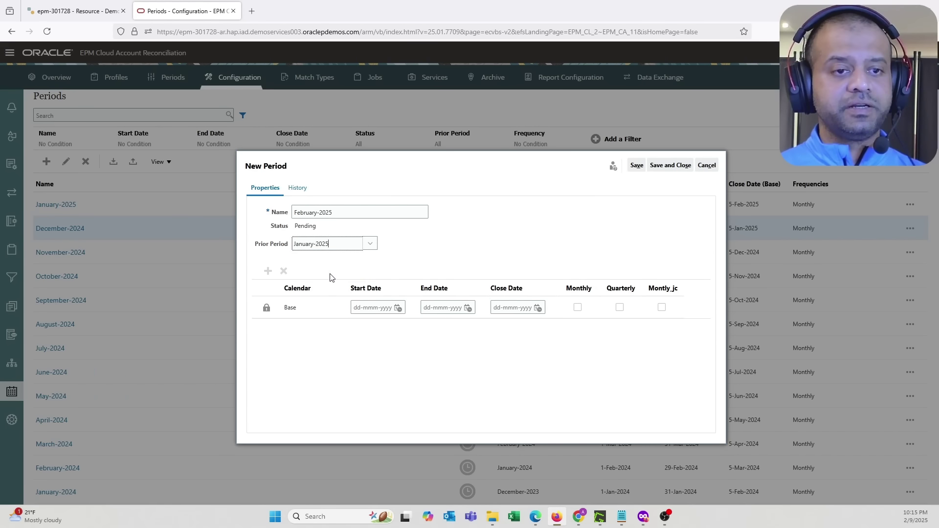
Give February-2025 start date 1-Feb-2025, end date 28-Feb-2025, close date 5-Mar-2025 and Monthly frequency, and save and close it.
left_click(398, 307)
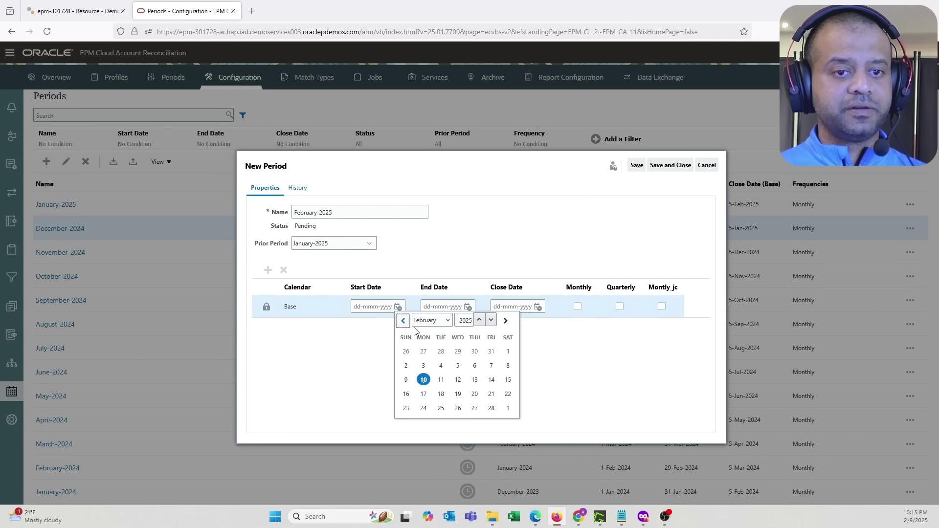
left_click(507, 351)
left_click(471, 310)
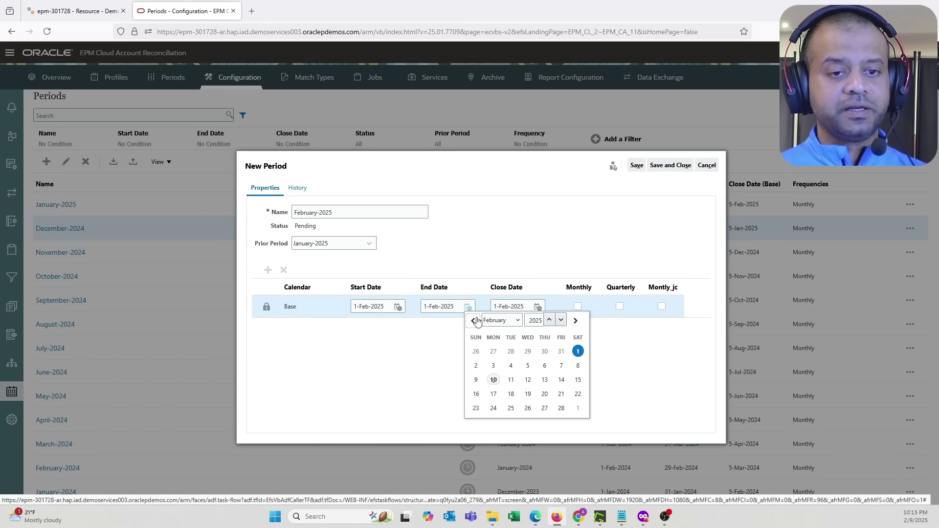
left_click(560, 407)
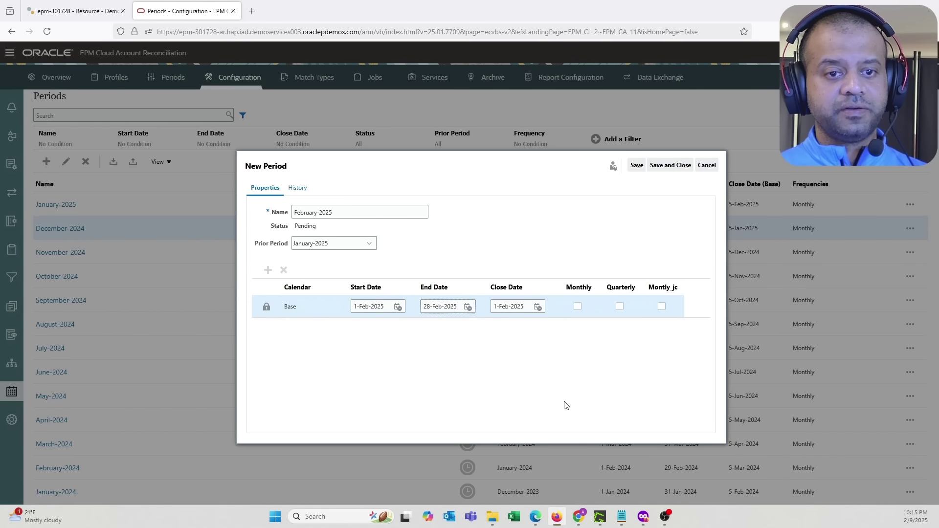
left_click(537, 307)
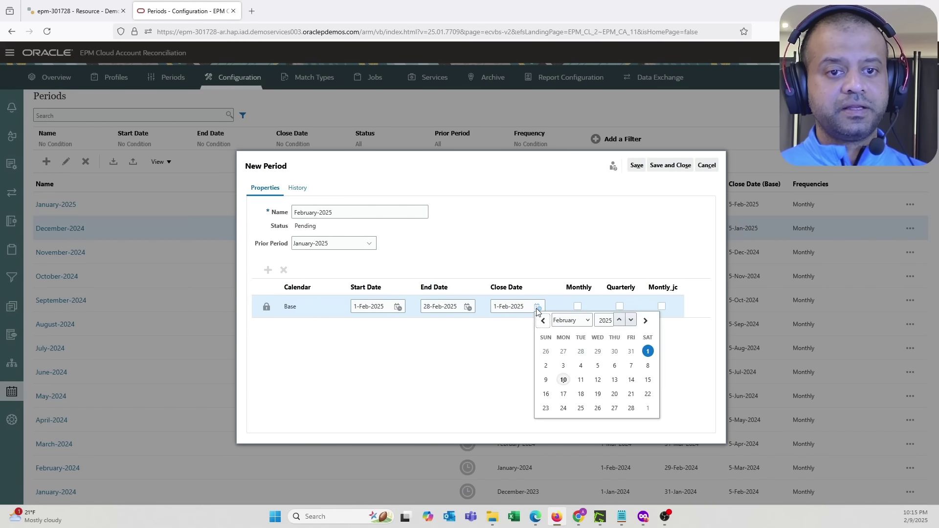
left_click(645, 320)
left_click(597, 366)
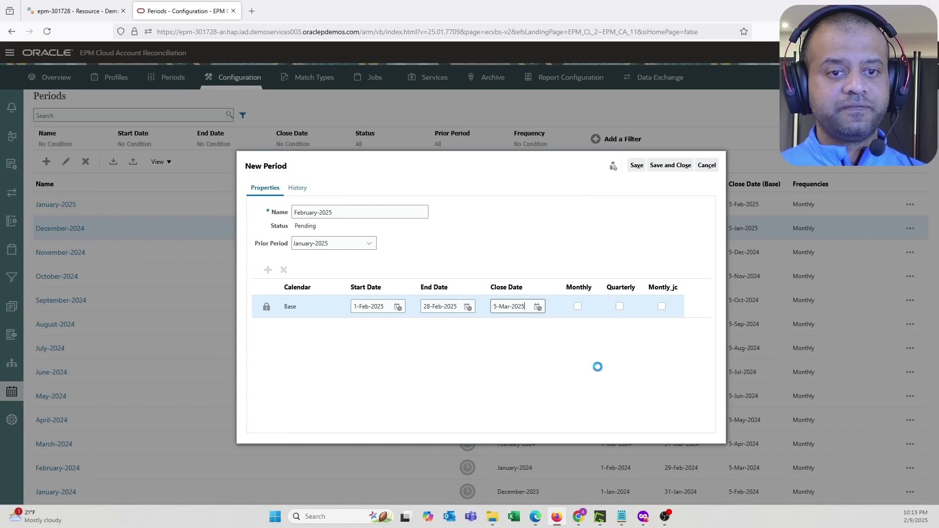
left_click(577, 308)
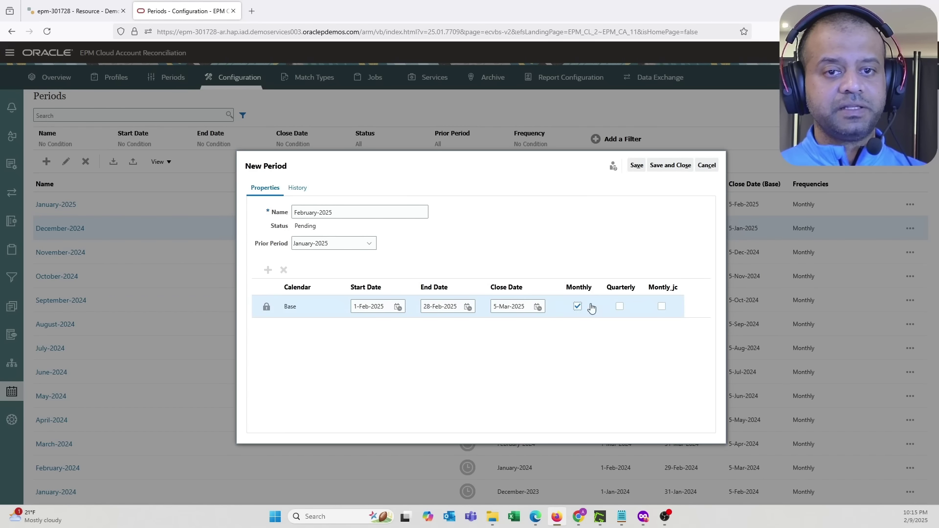
left_click(669, 166)
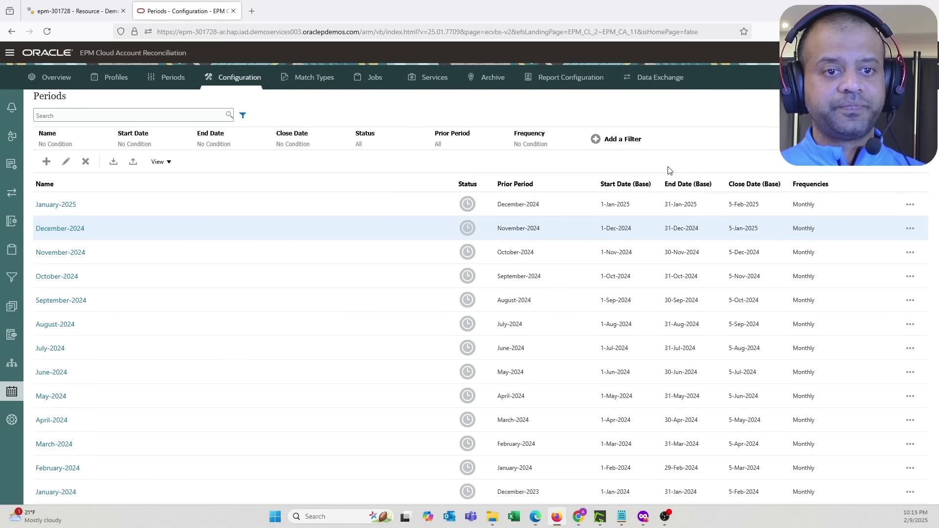